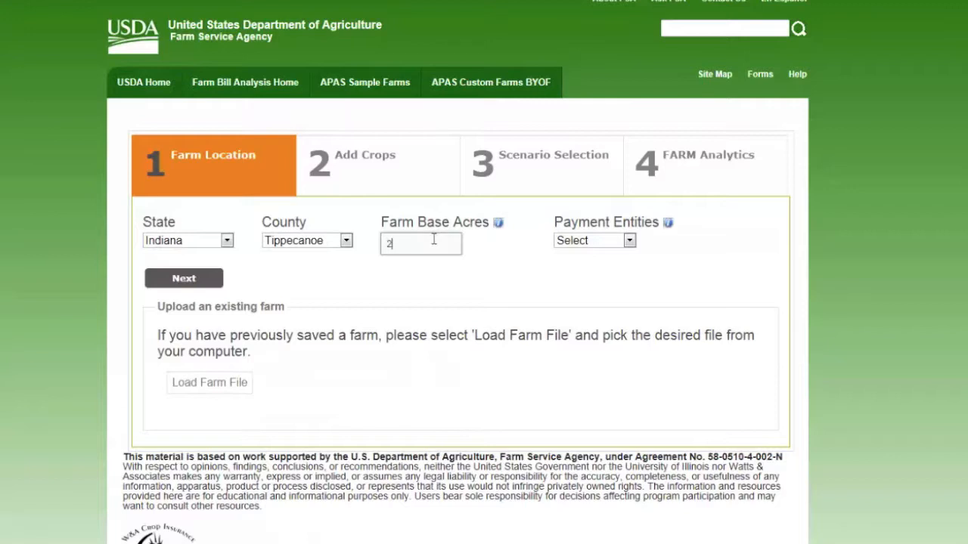
- Complete the farm location with 200 base acres and 1 payment entity, and proceed to adding crops
key("Tab")
key("1")
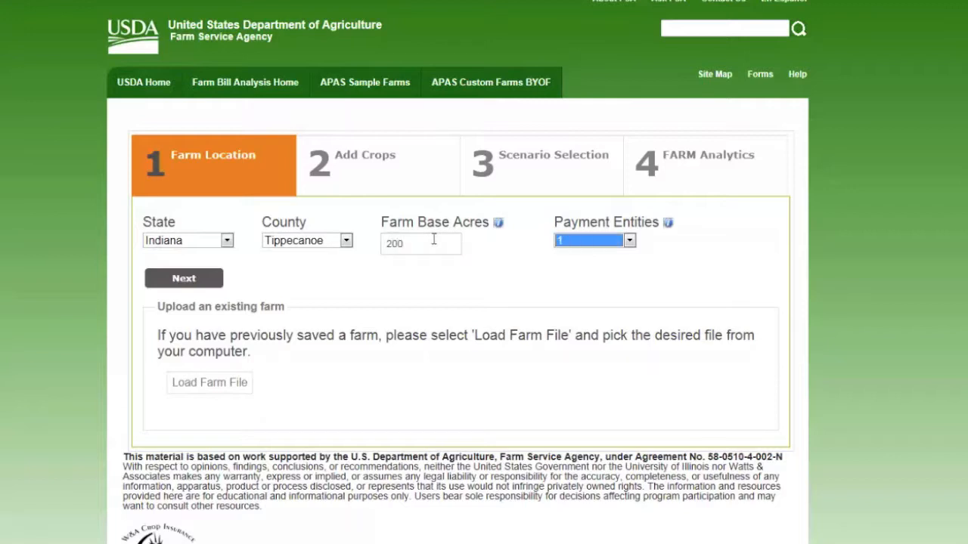
left_click(215, 285)
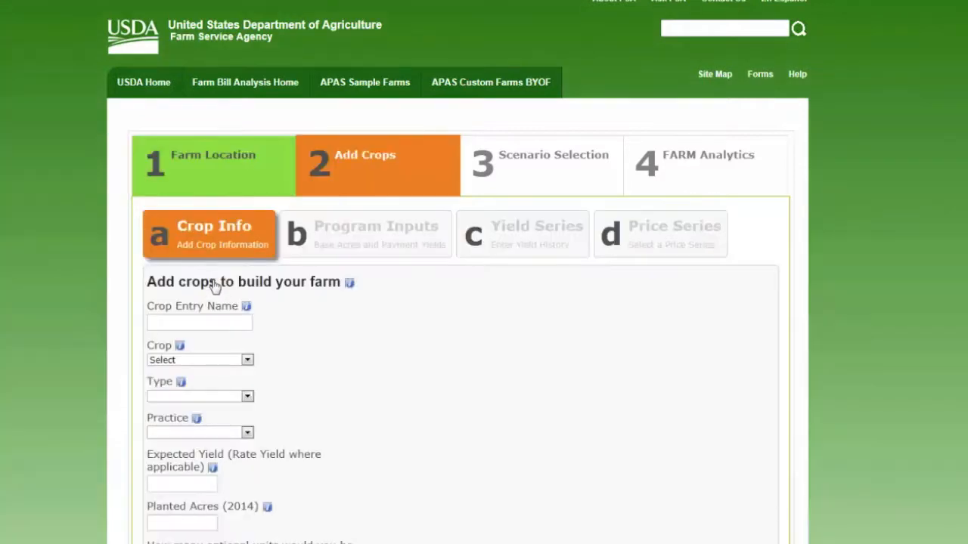
- Describe a crop entry named corn1 with crop Corn, type Grain and practice Non-Irrigated
left_click(213, 323)
type("co")
type("rn1")
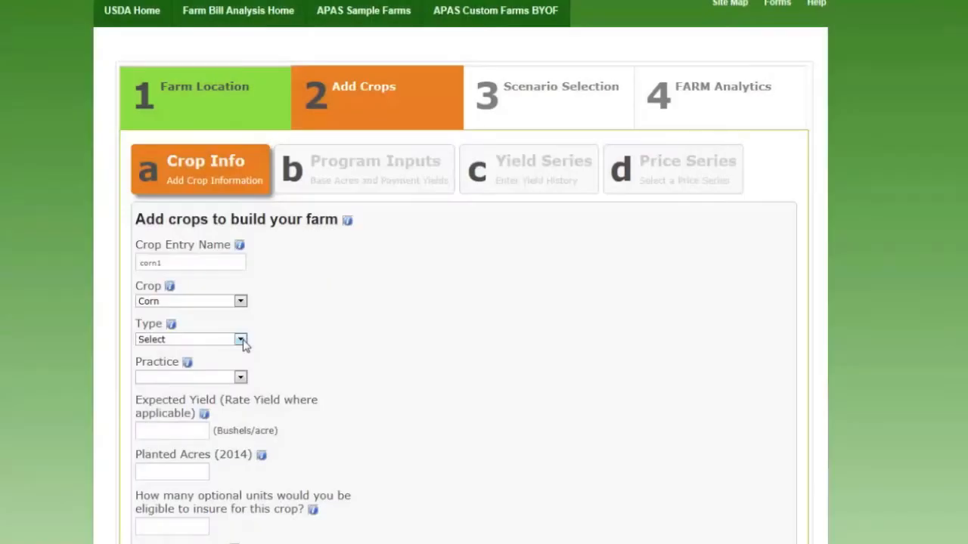
left_click(240, 341)
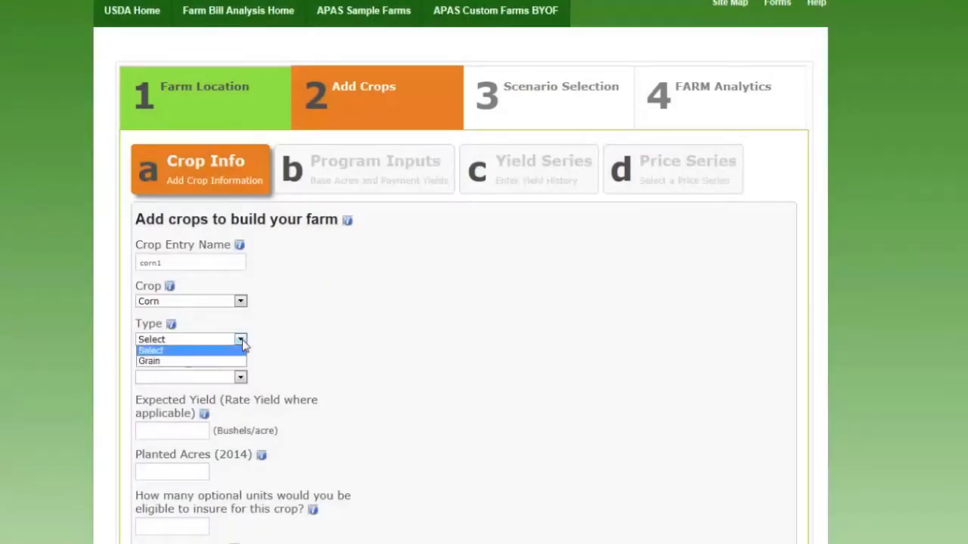
left_click(194, 361)
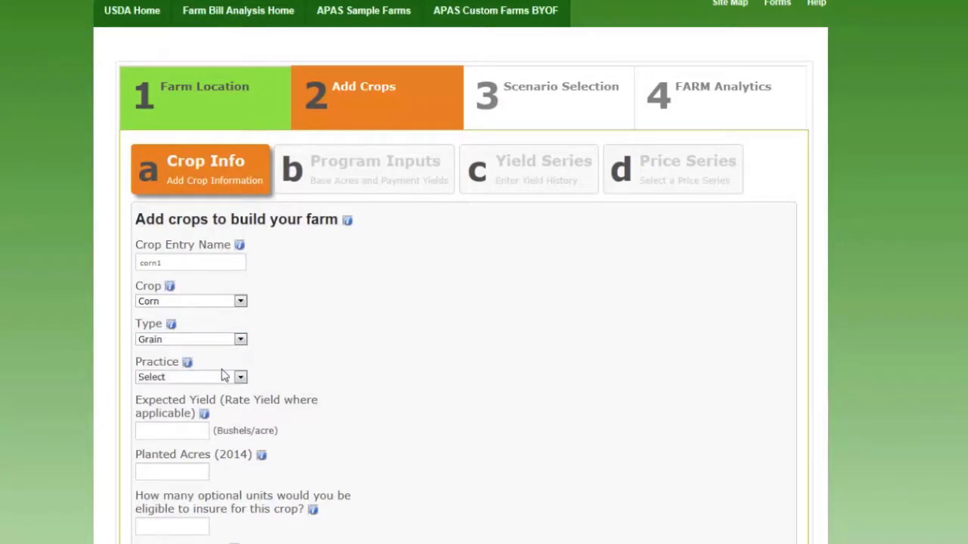
left_click(241, 378)
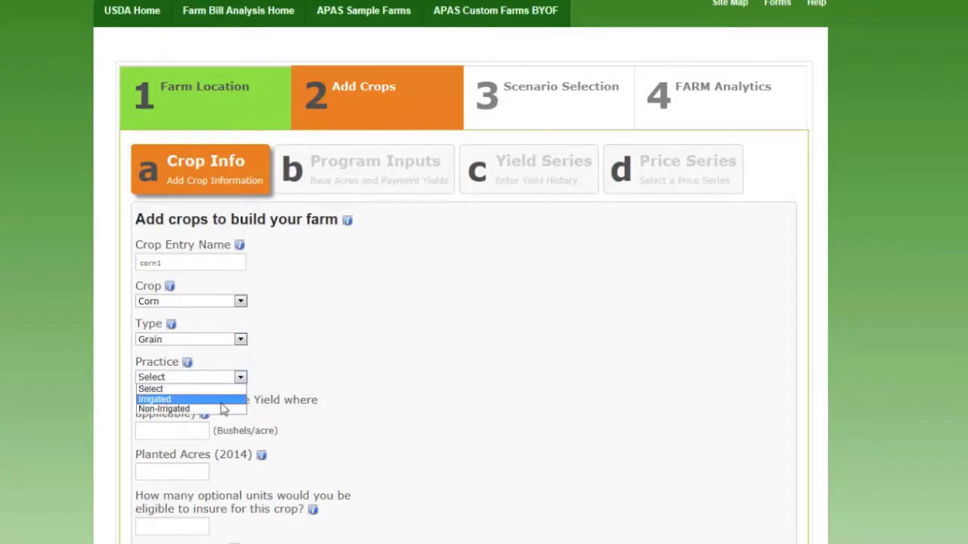
left_click(220, 409)
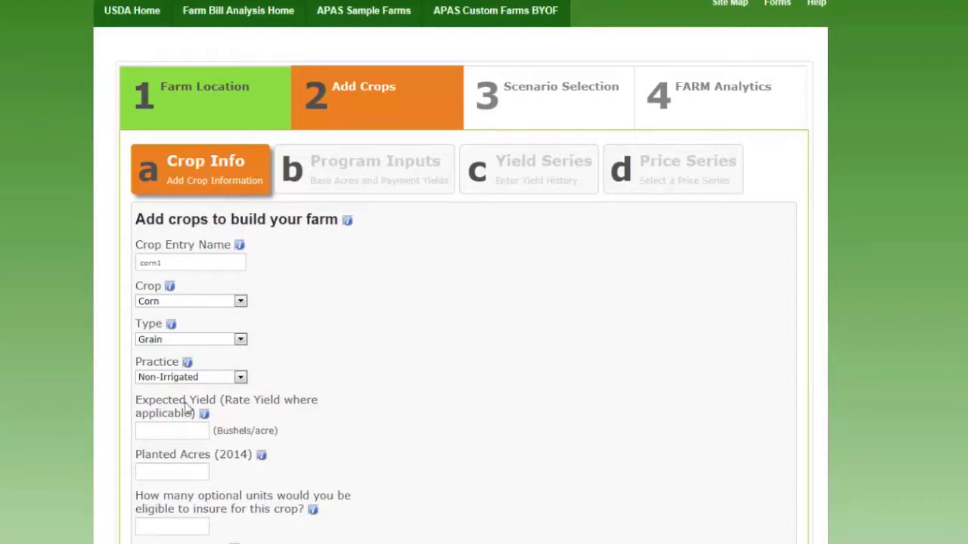
- Add corn1 to the farm with an expected yield of 170 bushels/acre, 100 planted acres and 1 optional unit
left_click(182, 434)
left_click(200, 472)
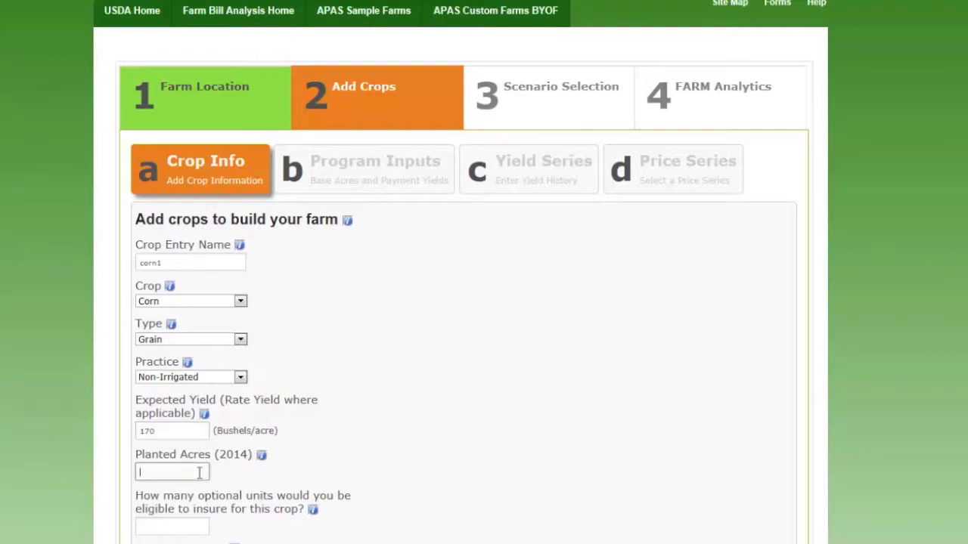
left_click(182, 527)
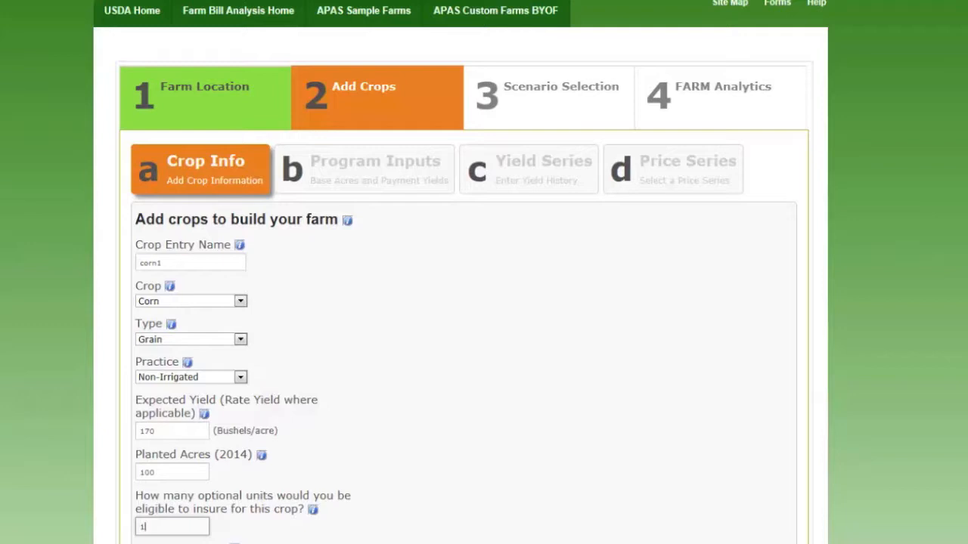
key("Tab")
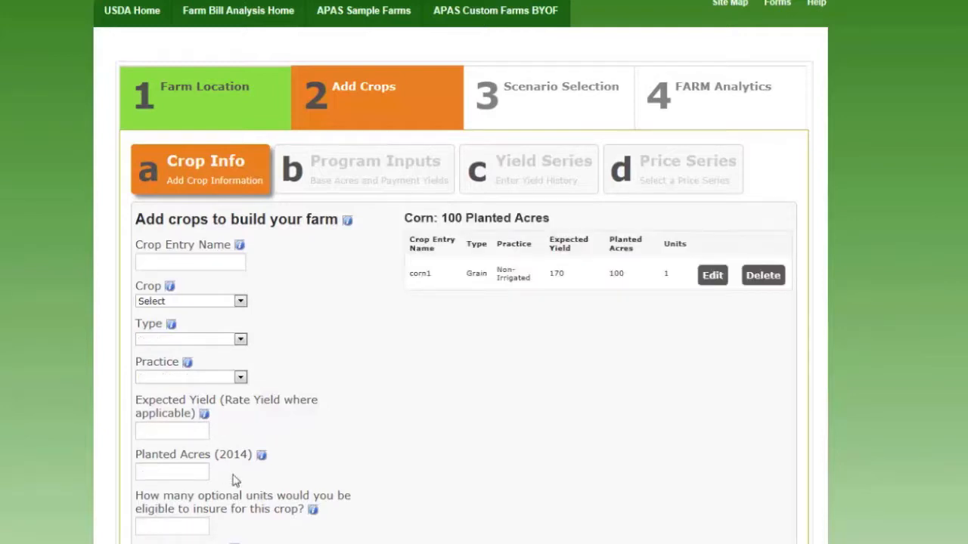
- Fill in a crop entry named soy1 with Soybeans, No Type Specified, practice Nfac (Non-Irrigated) and its expected yield
left_click(235, 264)
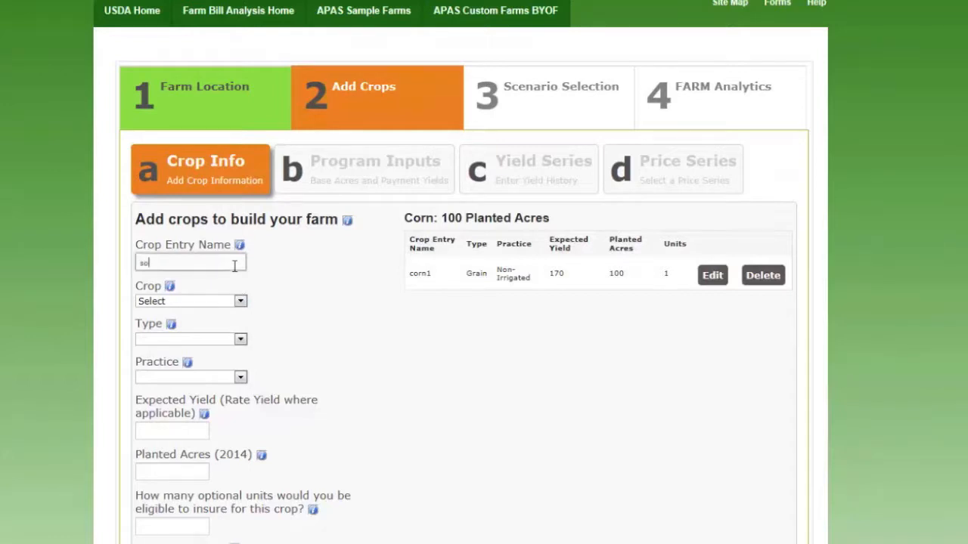
left_click(240, 301)
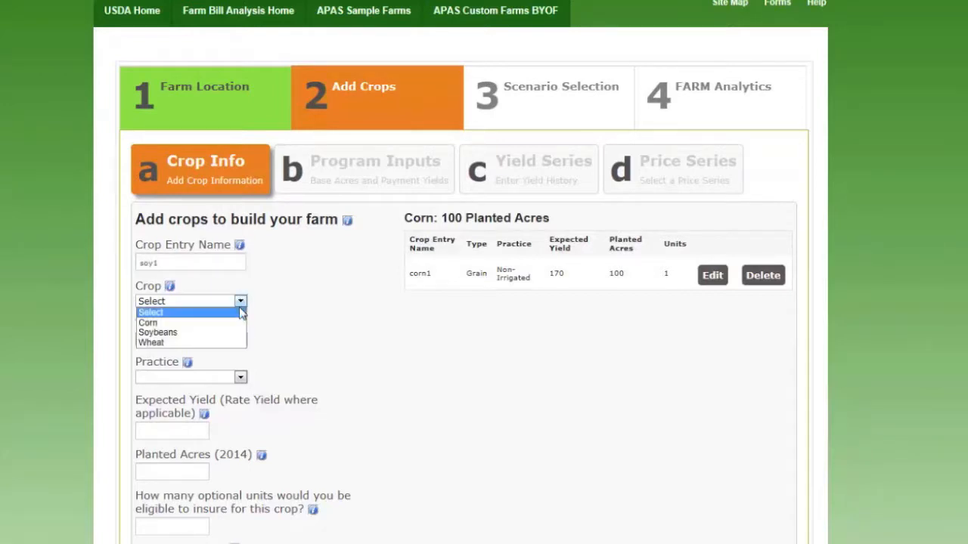
left_click(232, 332)
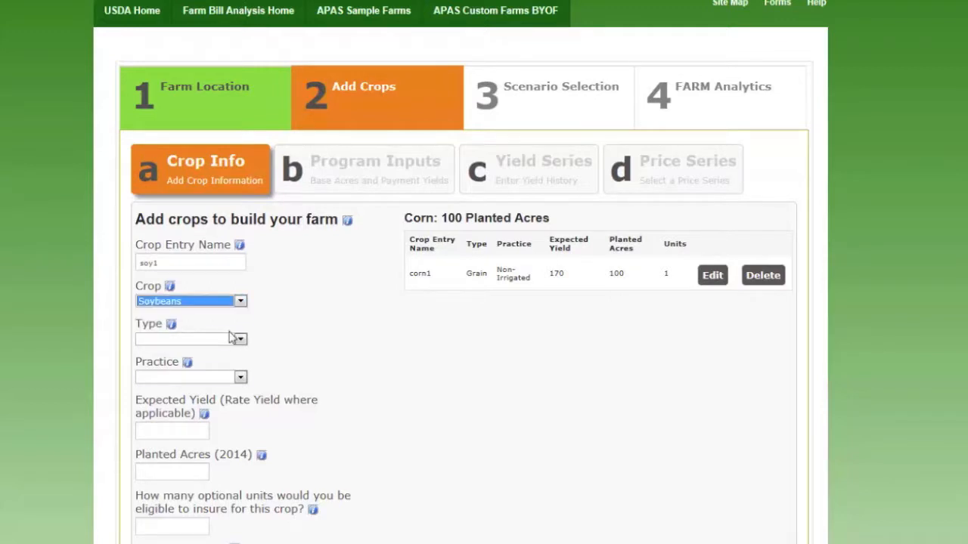
left_click(240, 339)
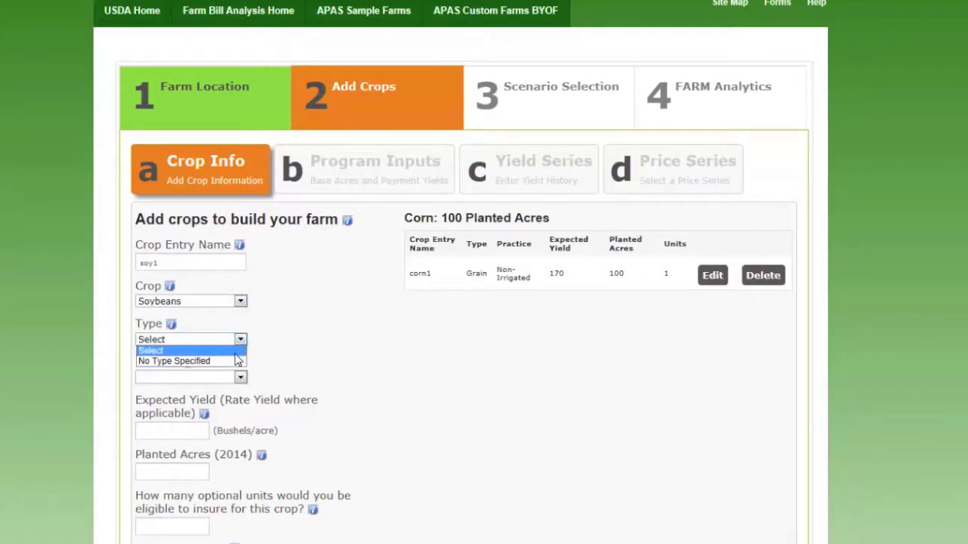
left_click(236, 360)
left_click(240, 377)
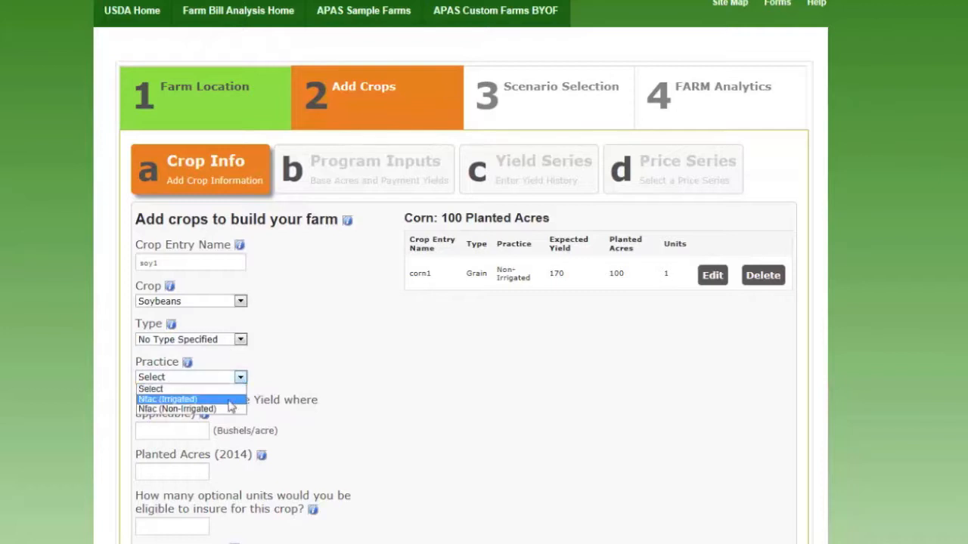
left_click(231, 408)
left_click(197, 432)
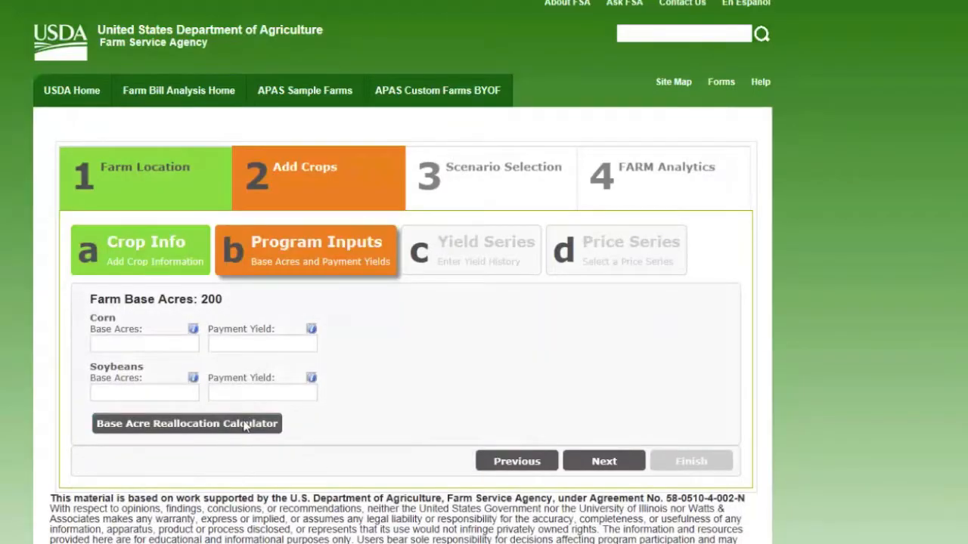
- Set base acres to 100 each for corn and soybeans, with payment yields of 150 for corn and 45 for soybeans
left_click(189, 344)
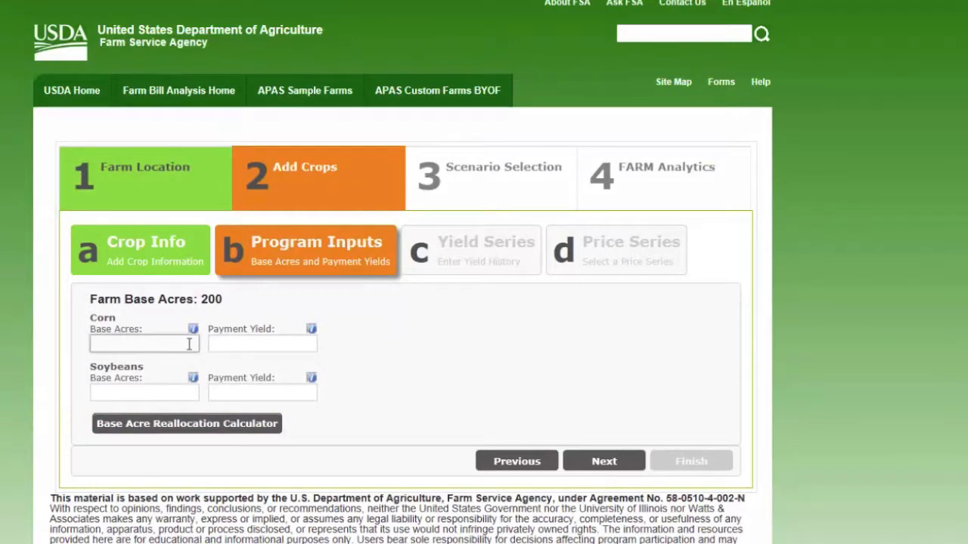
type("100")
left_click(146, 394)
type("100")
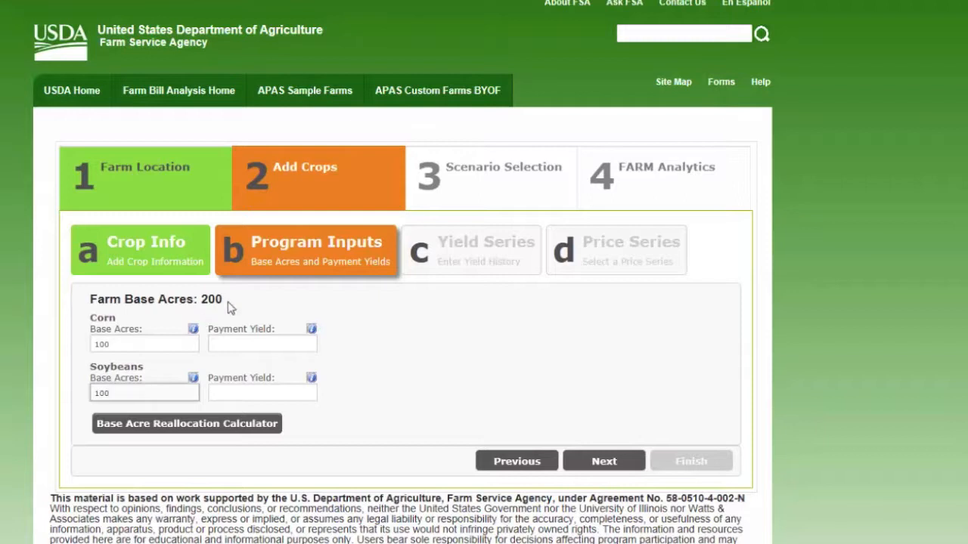
left_click(237, 340)
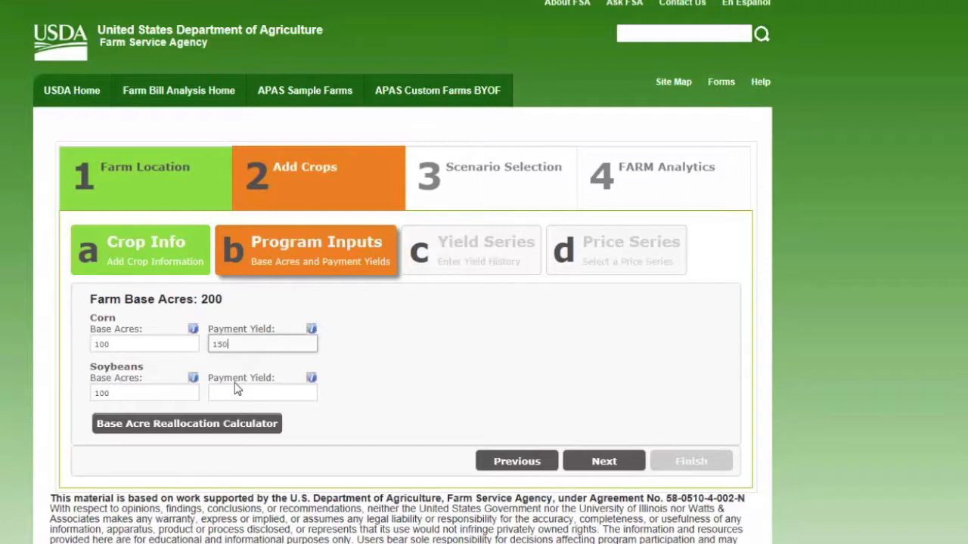
key("Tab")
- Enter the corn yield history for 2009 to 2013 as 155, 174, 185, 125 and 184 bushels/acre
key("Tab")
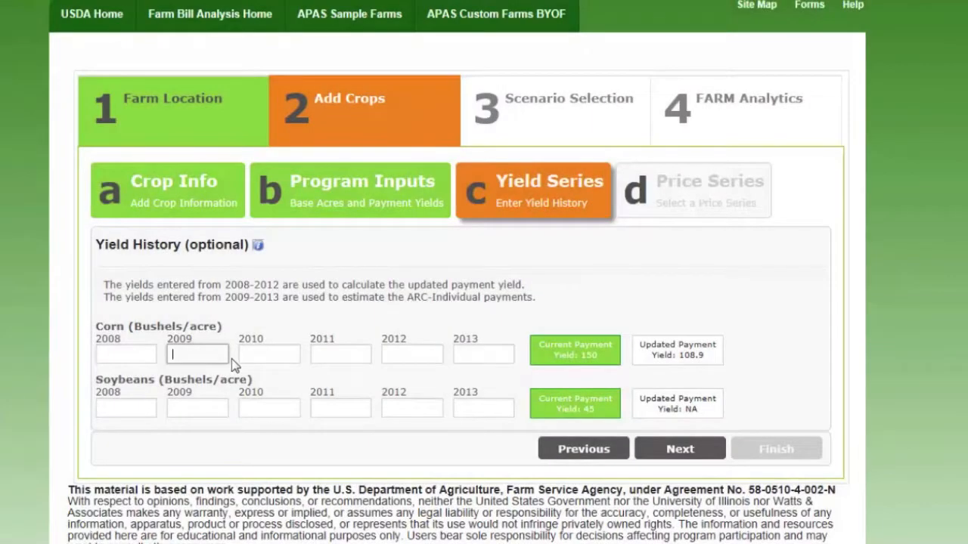
type("55")
key("Tab")
type("174")
key("Tab")
type("185")
key("Tab")
type("125")
key("Tab")
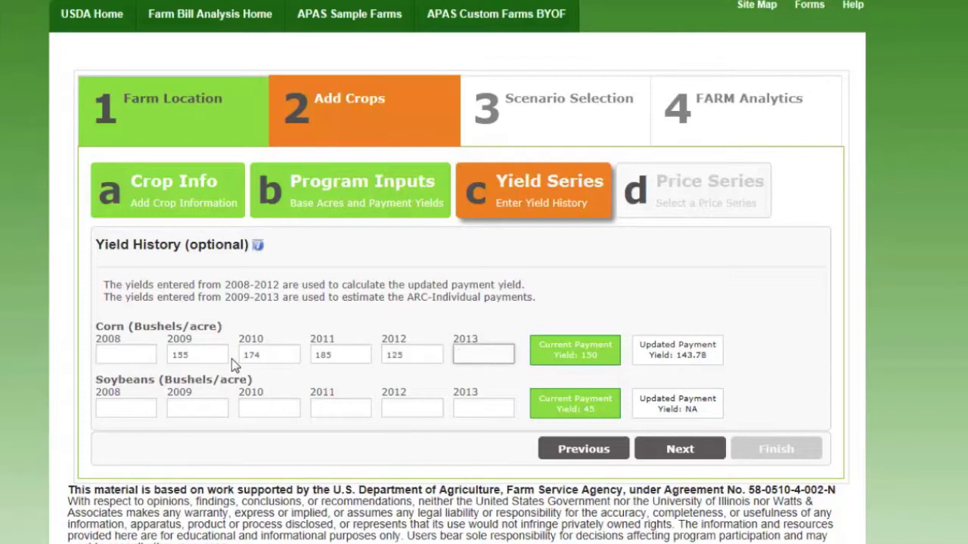
type("184")
key("Tab")
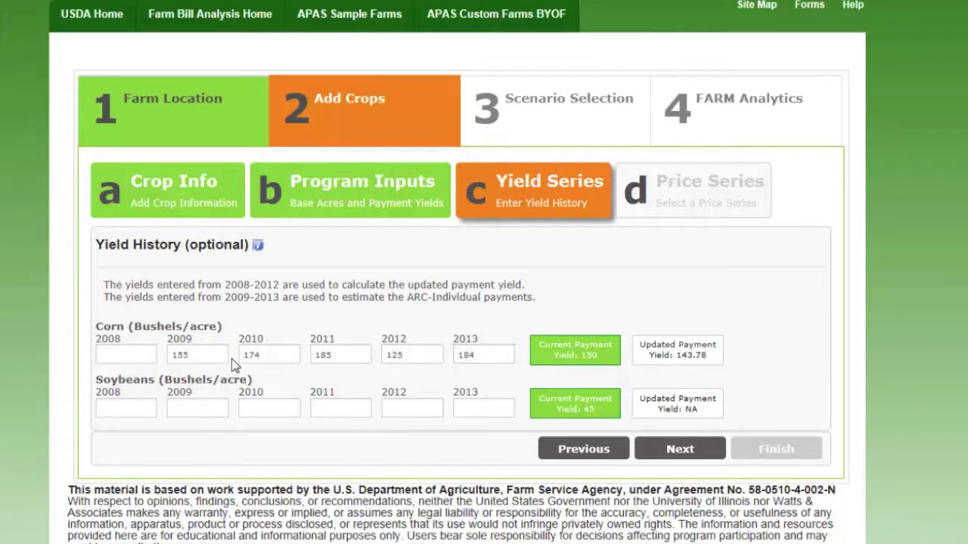
- Enter the soybean yields for 2009 to 2013 as 54, 51, 55, 52 and 47.5, and proceed to the price series
key("Tab")
key("Tab")
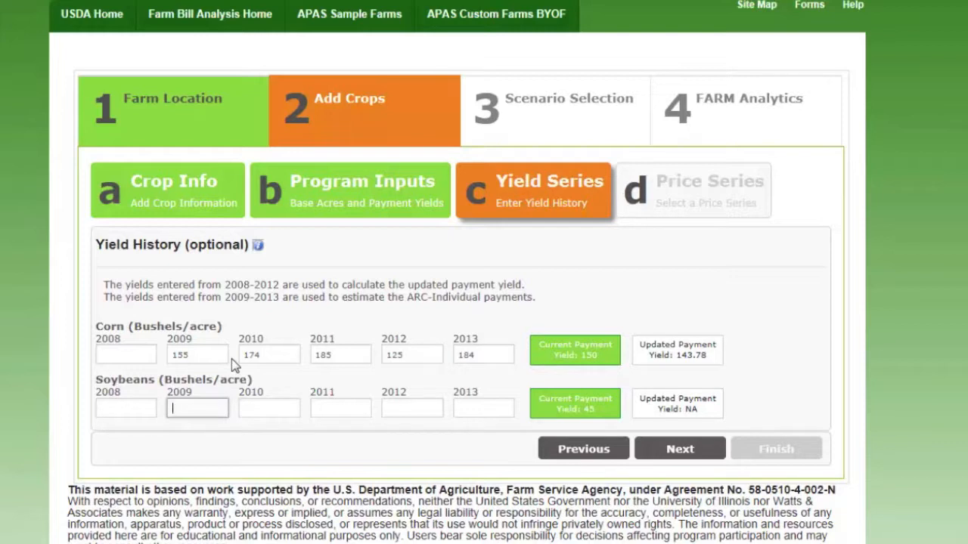
key("Tab")
type("5")
type("1")
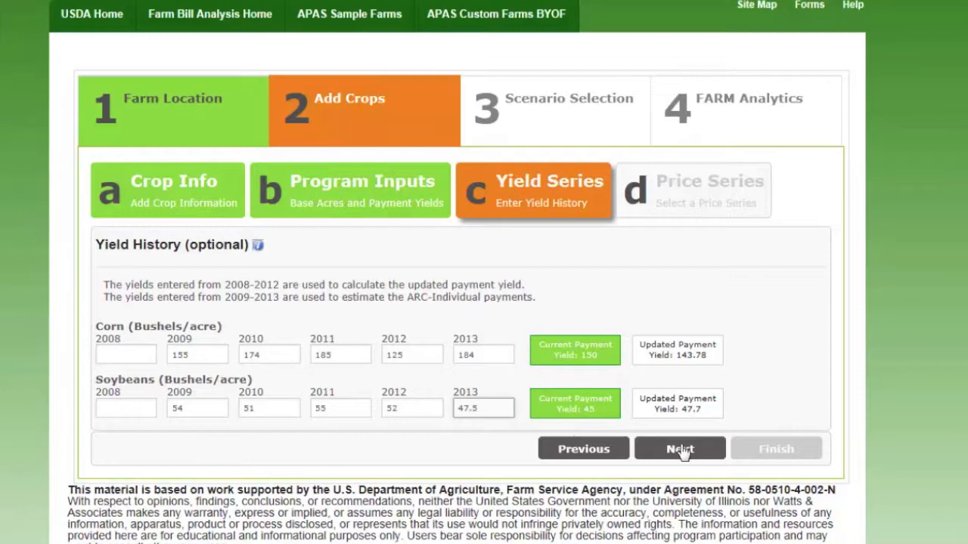
left_click(680, 450)
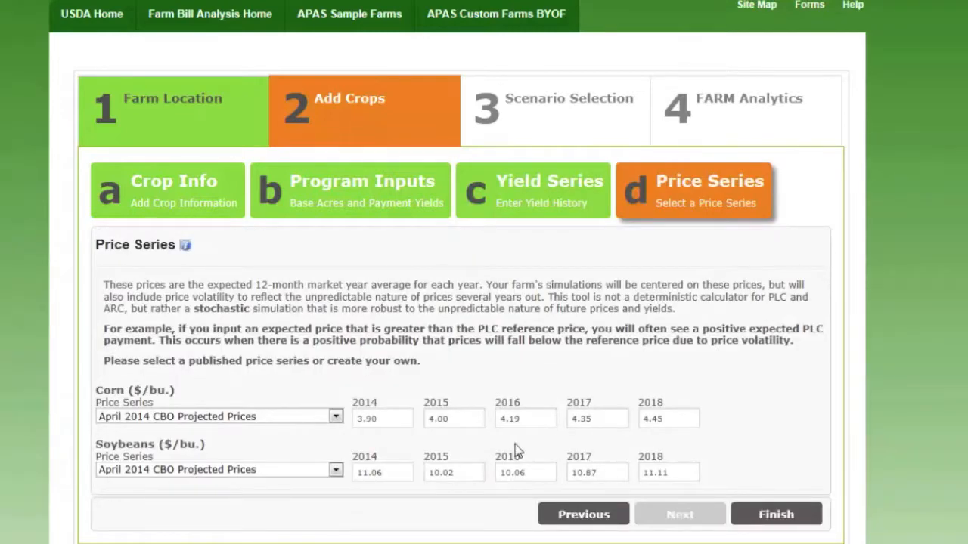
- Choose May 2014 USDA Projected Prices (WASDE) for both corn and soybeans, and finish the crop setup
left_click(335, 417)
left_click(332, 443)
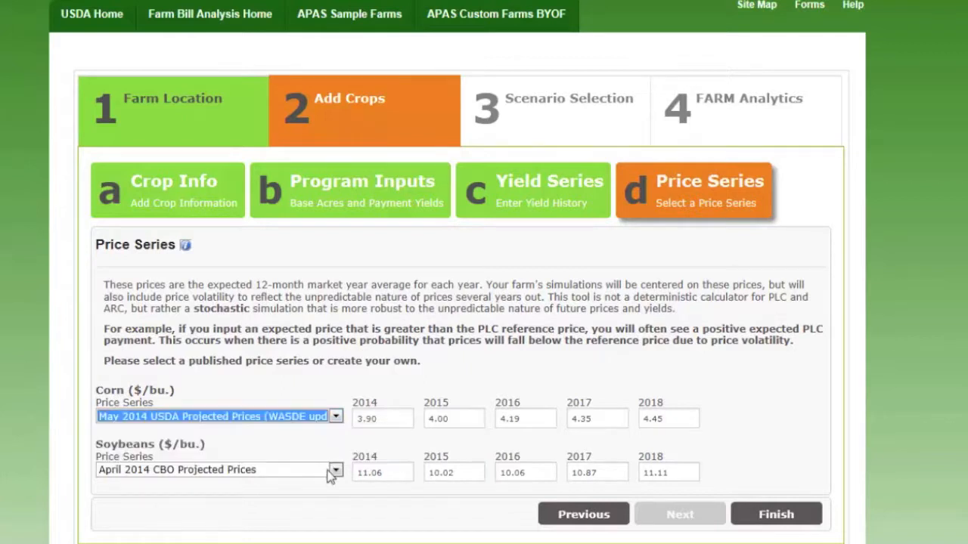
left_click(335, 470)
left_click(331, 494)
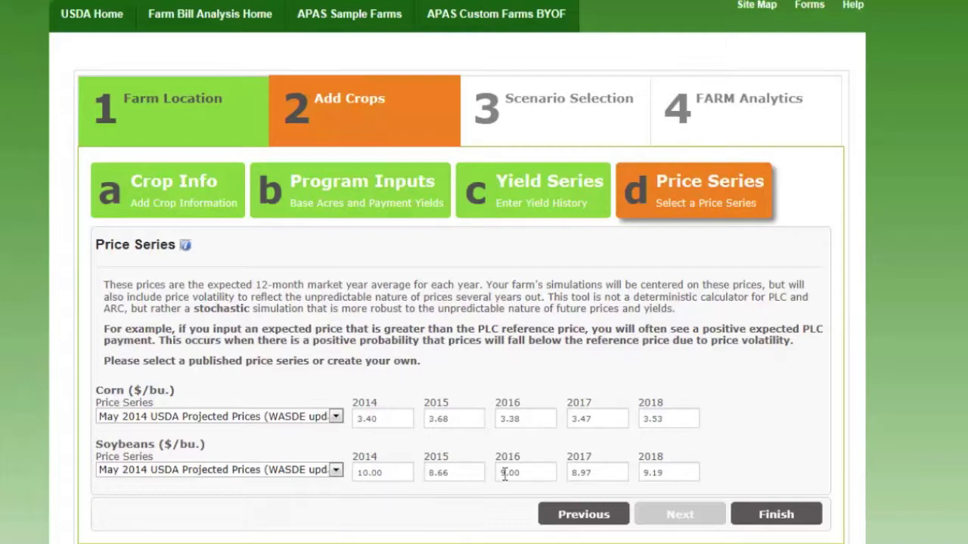
left_click(336, 420)
left_click(338, 425)
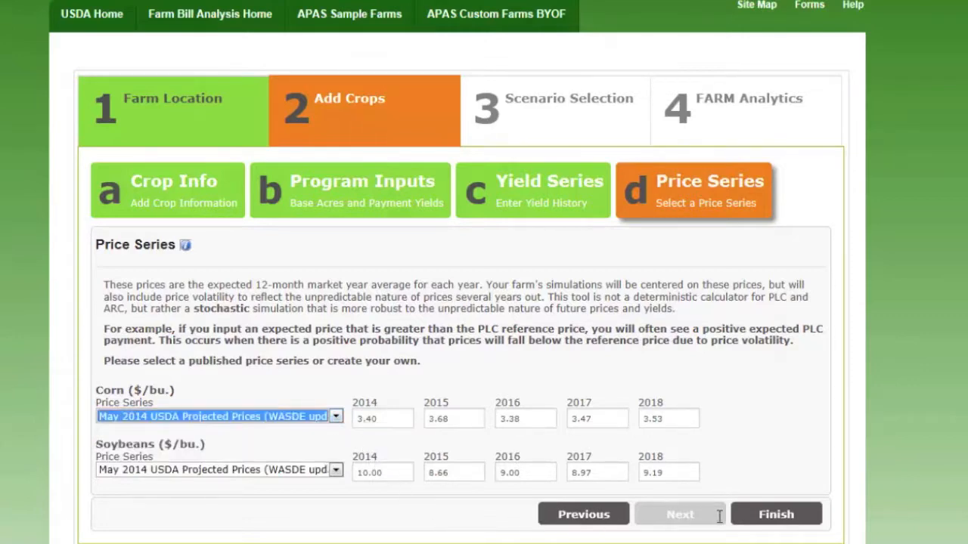
left_click(792, 515)
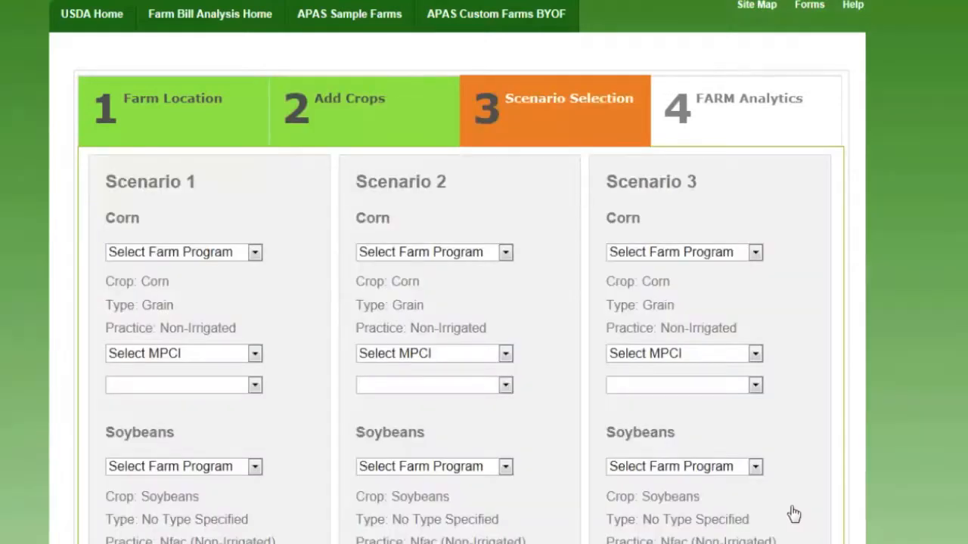
- Set Scenario 1 to ARC County for corn and soybeans, with No MPCI for corn
left_click(254, 252)
left_click(232, 284)
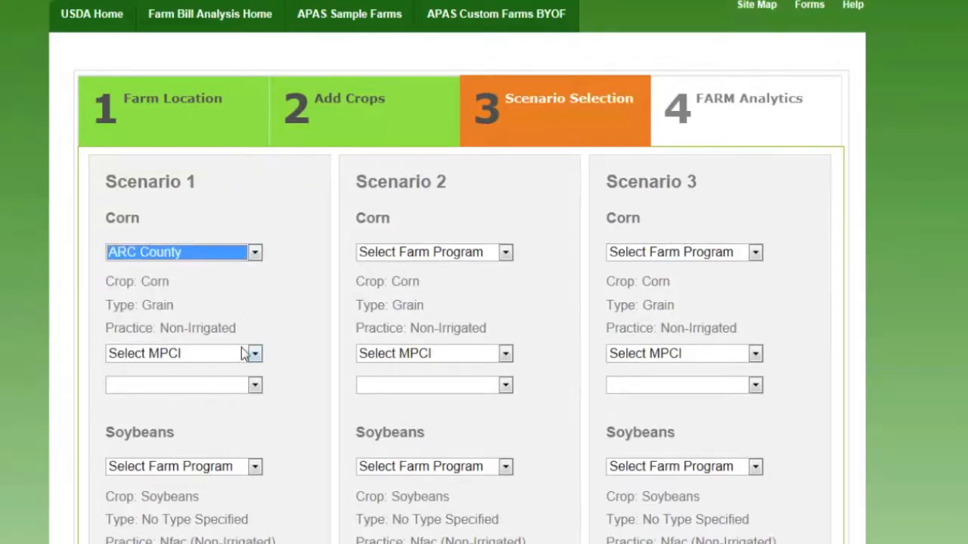
left_click(254, 353)
left_click(242, 388)
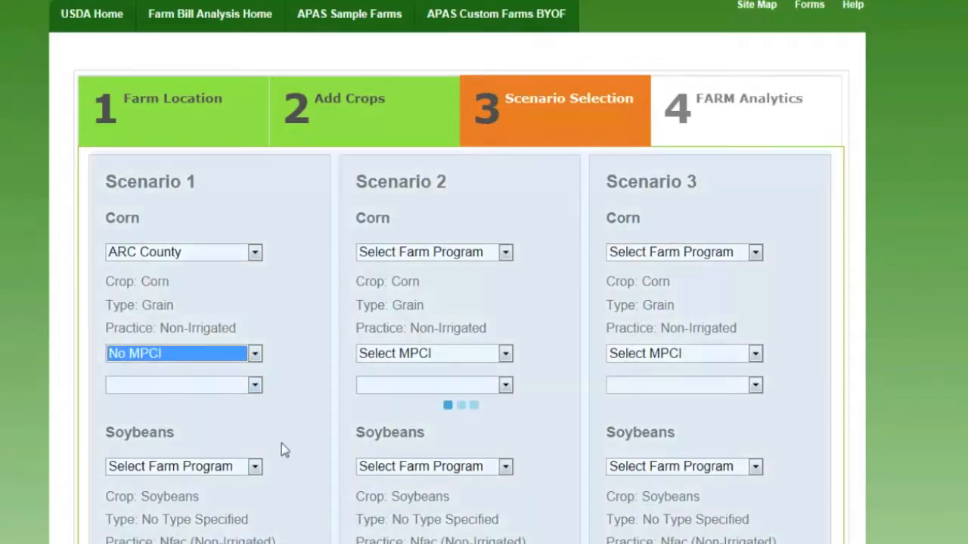
left_click(254, 466)
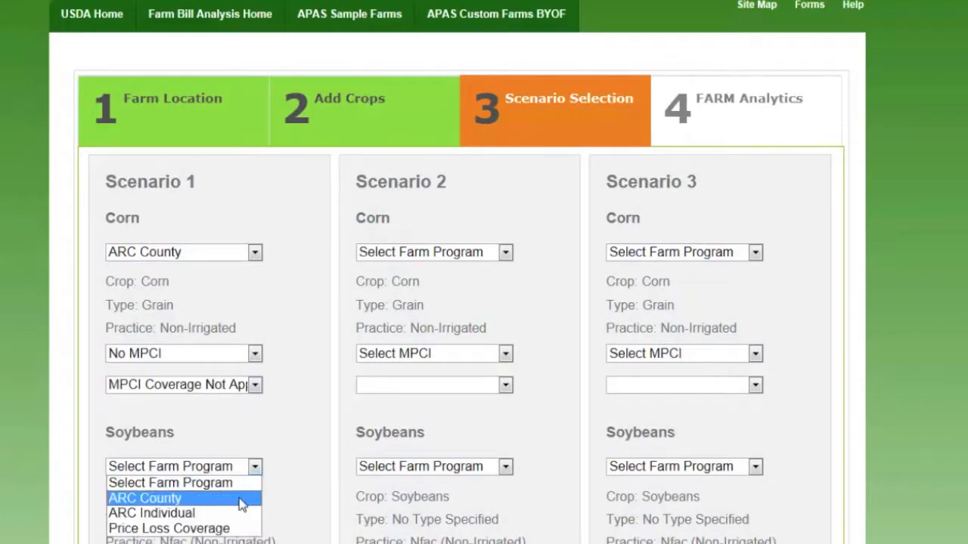
left_click(242, 501)
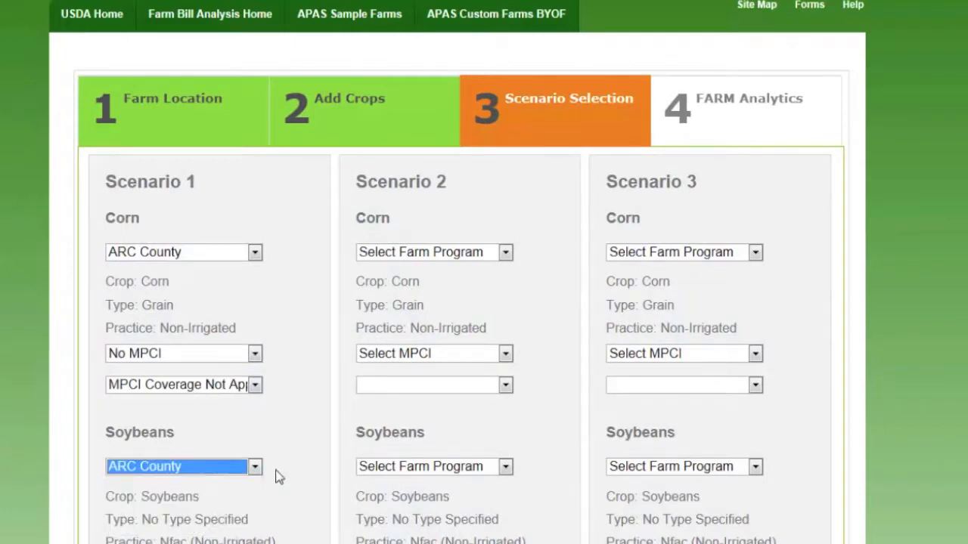
- Set Scenario 2 to Price Loss Coverage for corn and soybeans, with No MPCI for corn
left_click(505, 251)
left_click(470, 315)
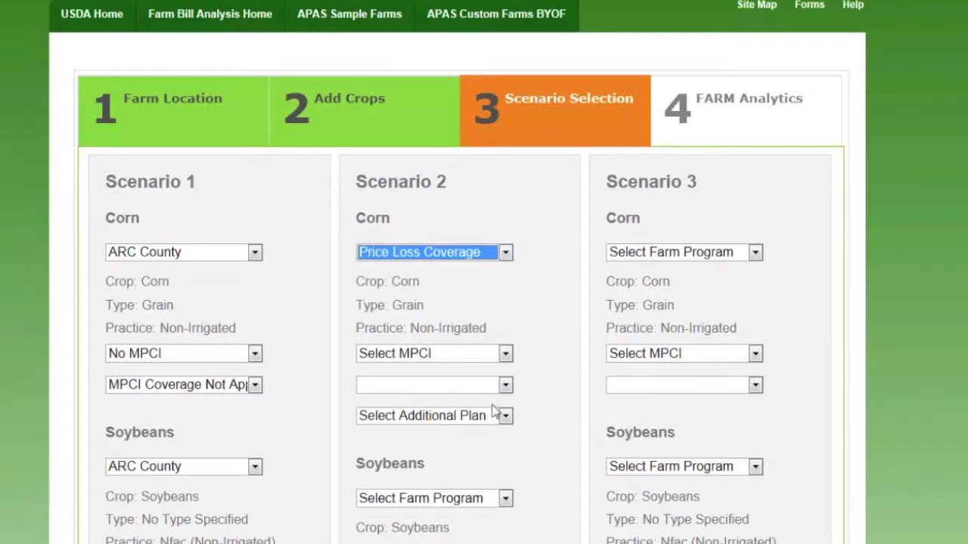
left_click(503, 498)
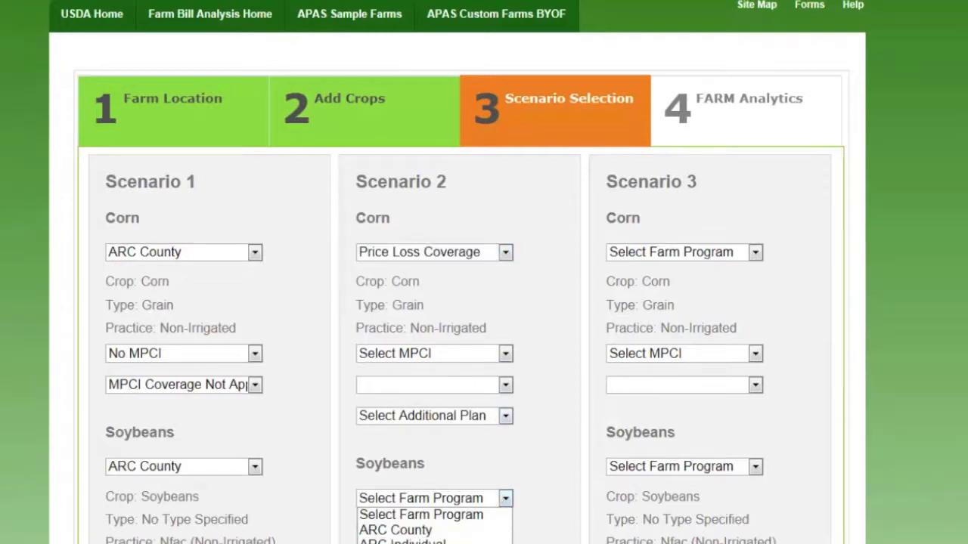
left_click(435, 543)
left_click(506, 354)
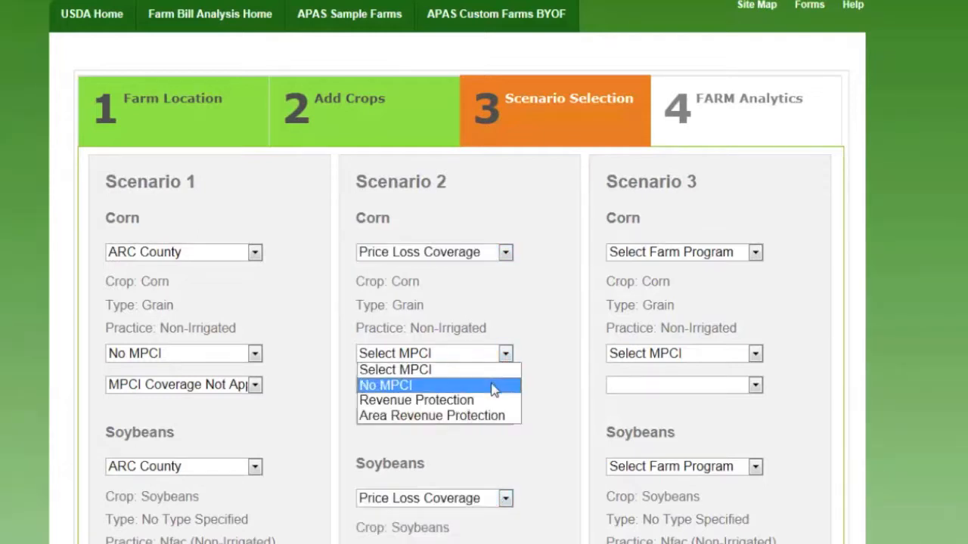
left_click(495, 386)
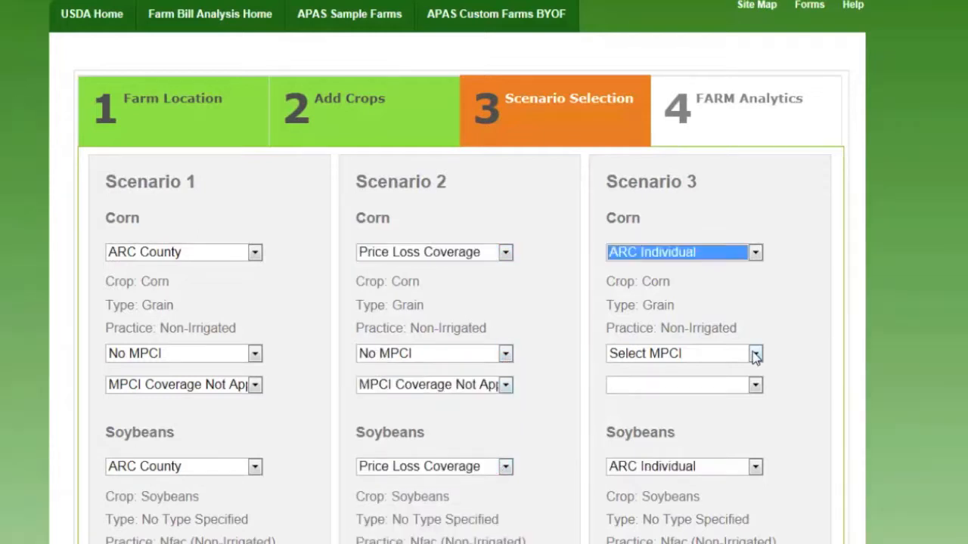
- Set Scenario 3 to ARC Individual for corn and soybeans, with No MPCI for corn
left_click(755, 353)
left_click(726, 385)
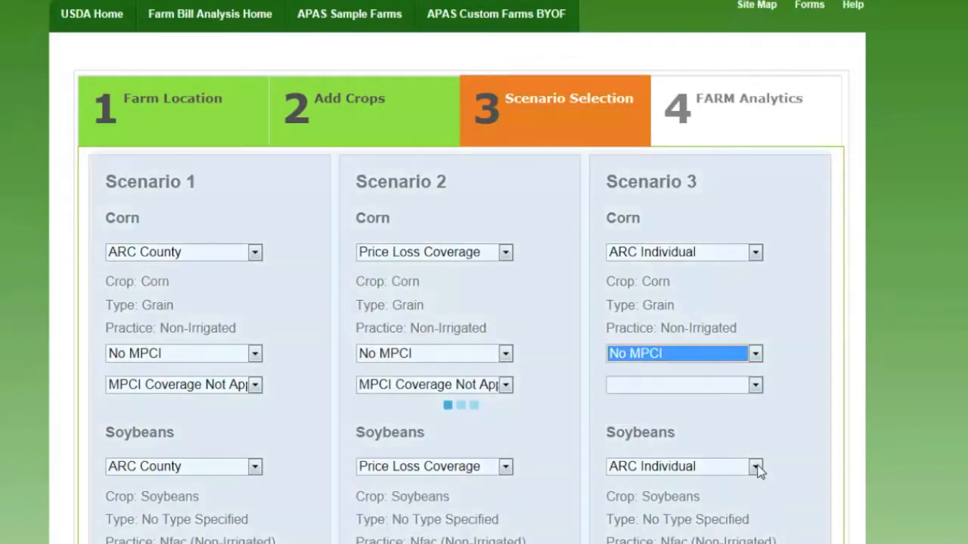
left_click(755, 467)
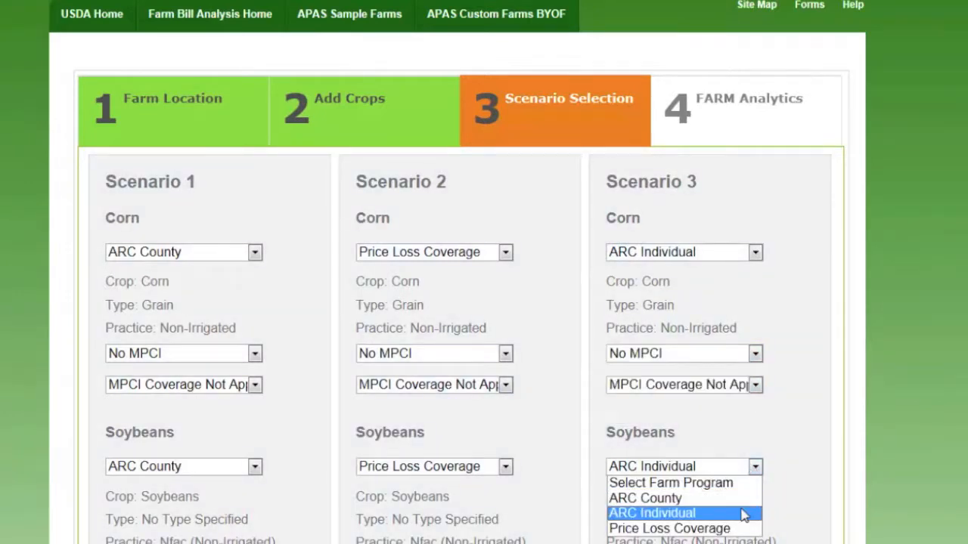
left_click(746, 514)
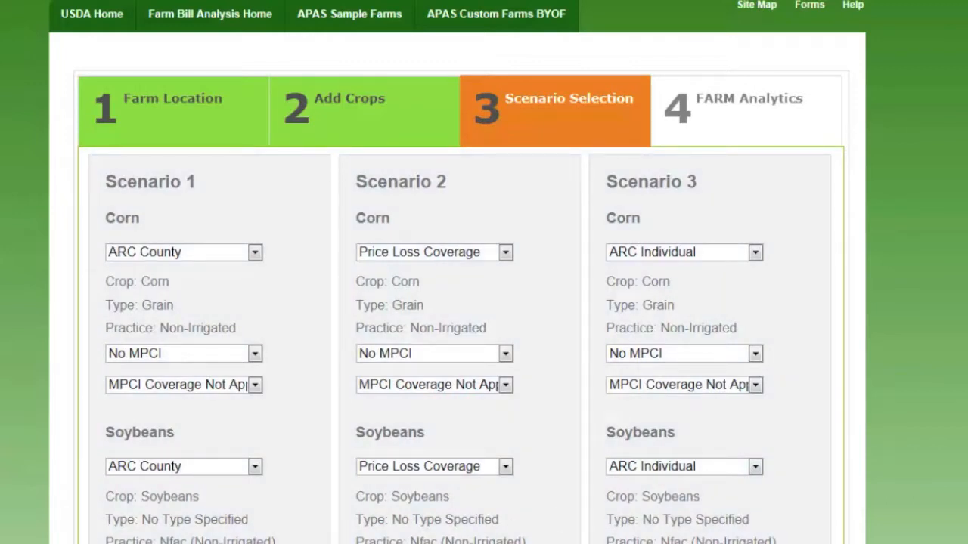
- Switch Scenario 3's corn program to ARC County and return it to ARC Individual
scroll(484, 302, "down", 2)
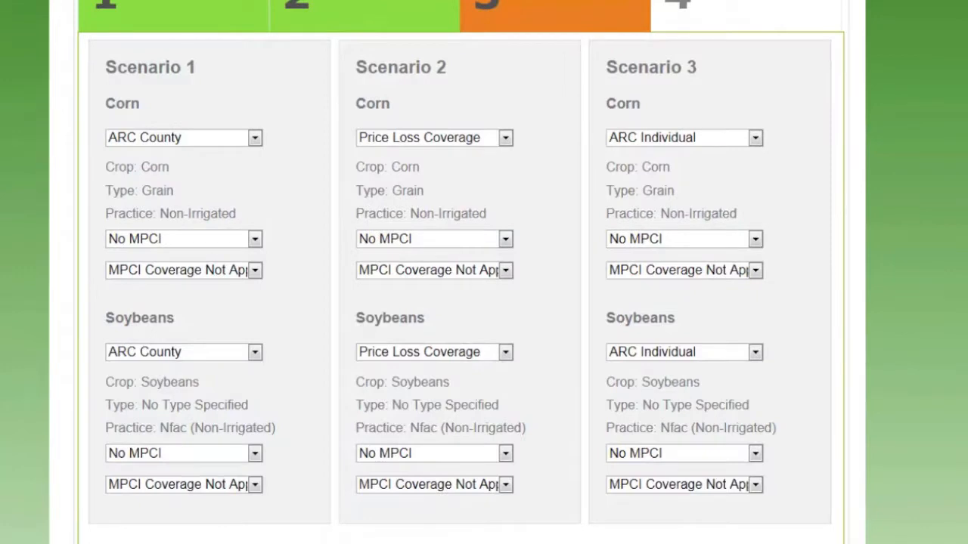
left_click(756, 138)
left_click(746, 168)
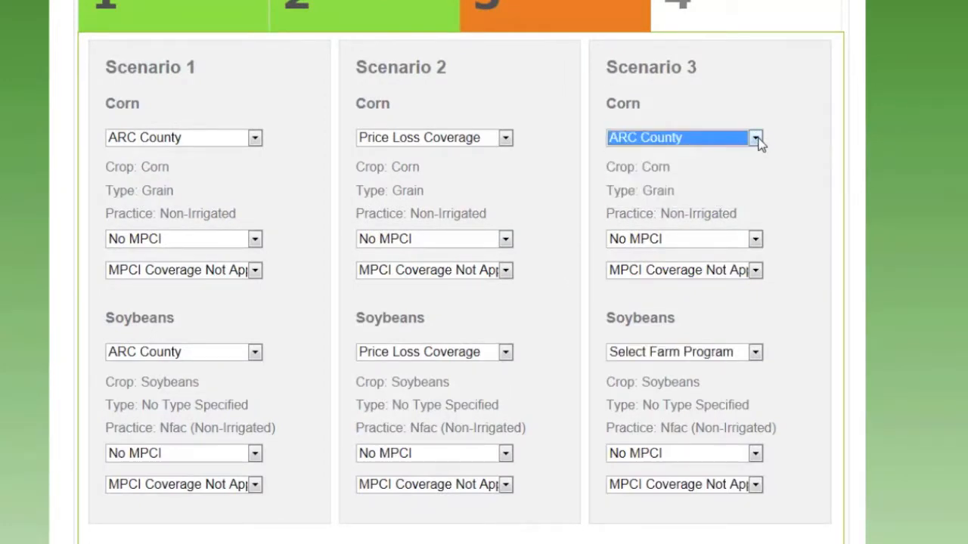
left_click(756, 137)
left_click(752, 183)
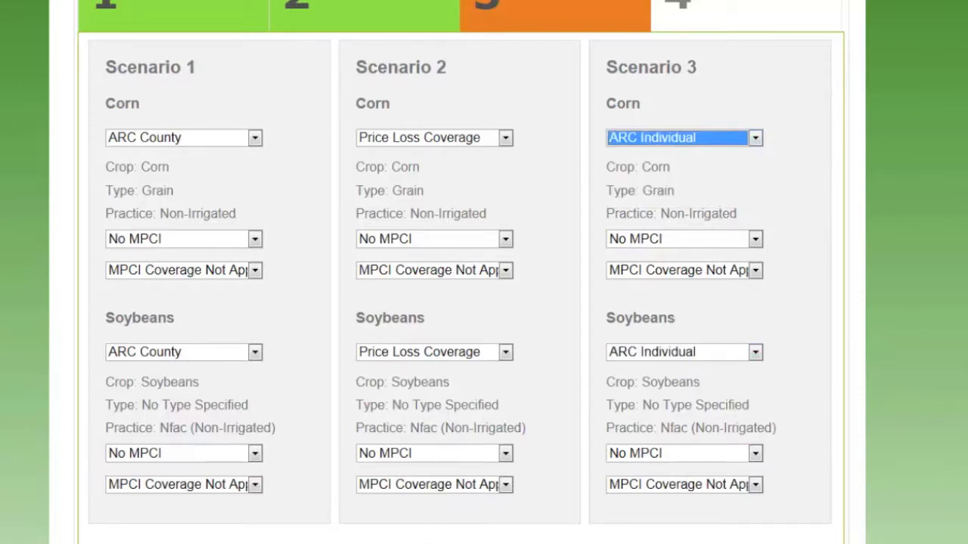
- Proceed to FARM Analytics with the three scenarios and run them to chart the expected program payments
left_click(174, 541)
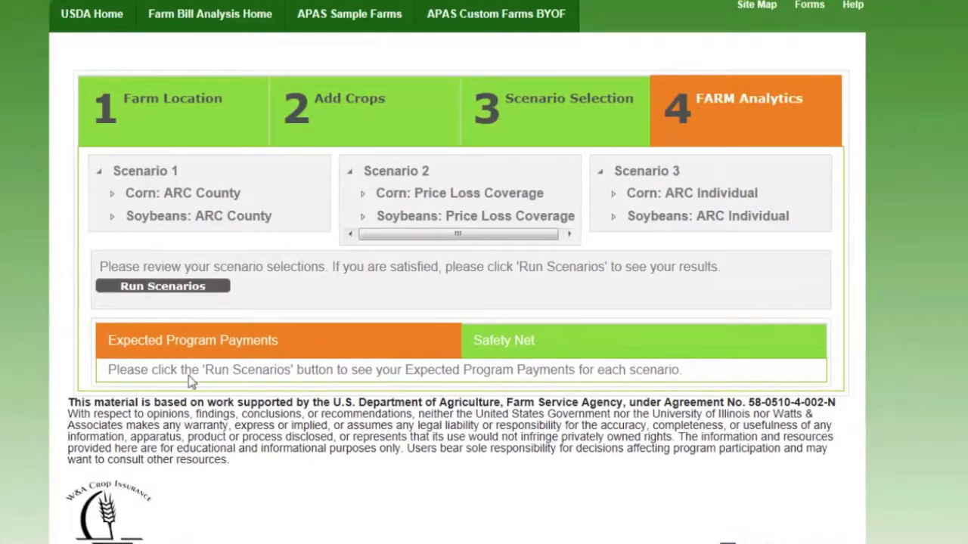
left_click(198, 287)
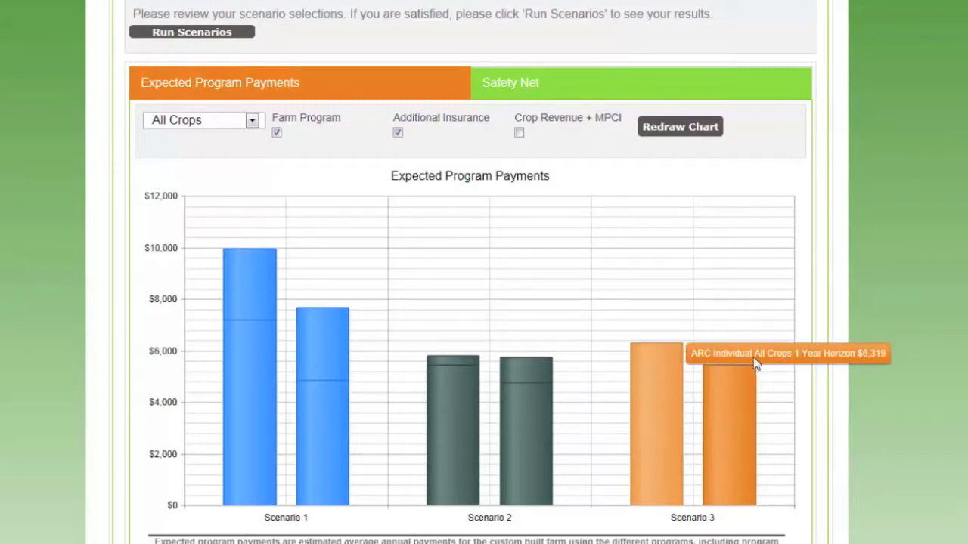
- Examine the Safety Net comparison of each scenario's probability of reaching the target revenues
left_click(557, 95)
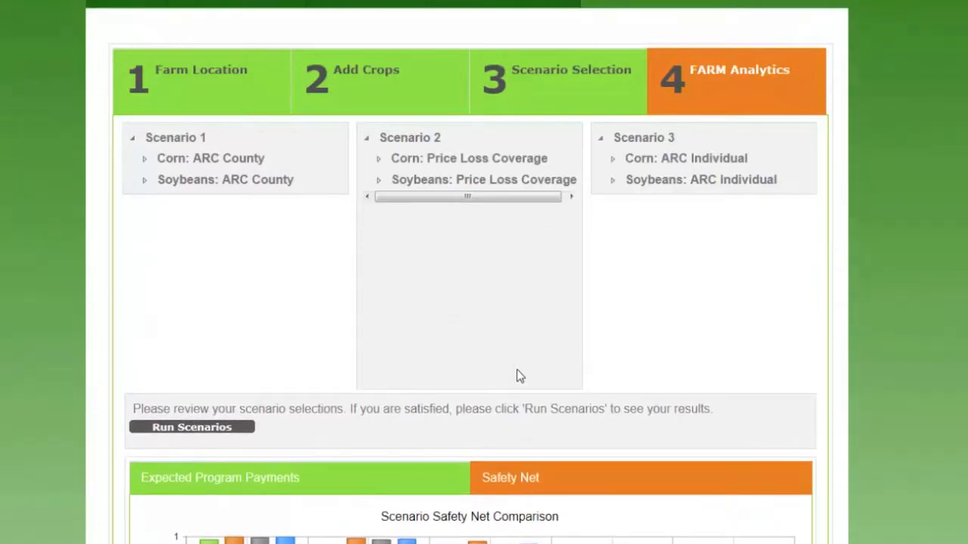
scroll(520, 376, "down", 5)
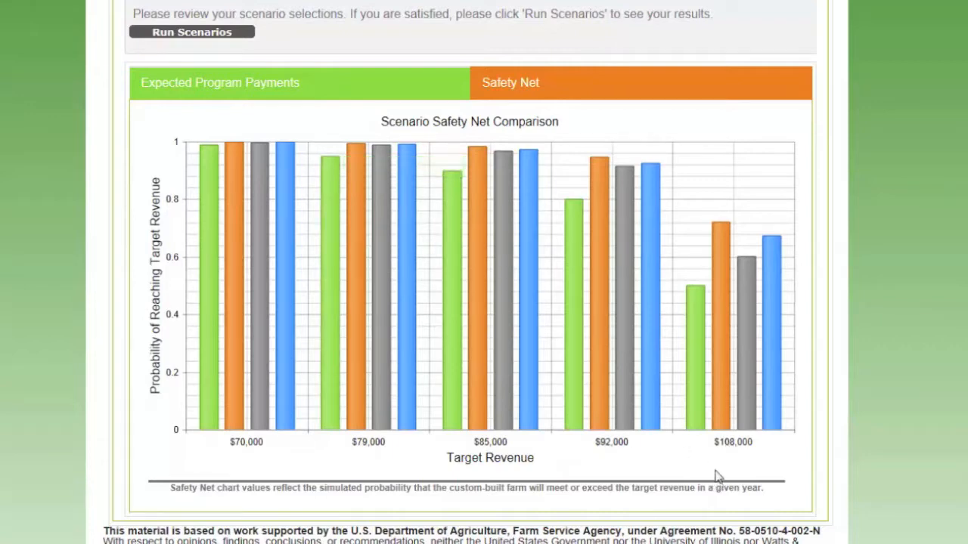
scroll(717, 476, "up", 3)
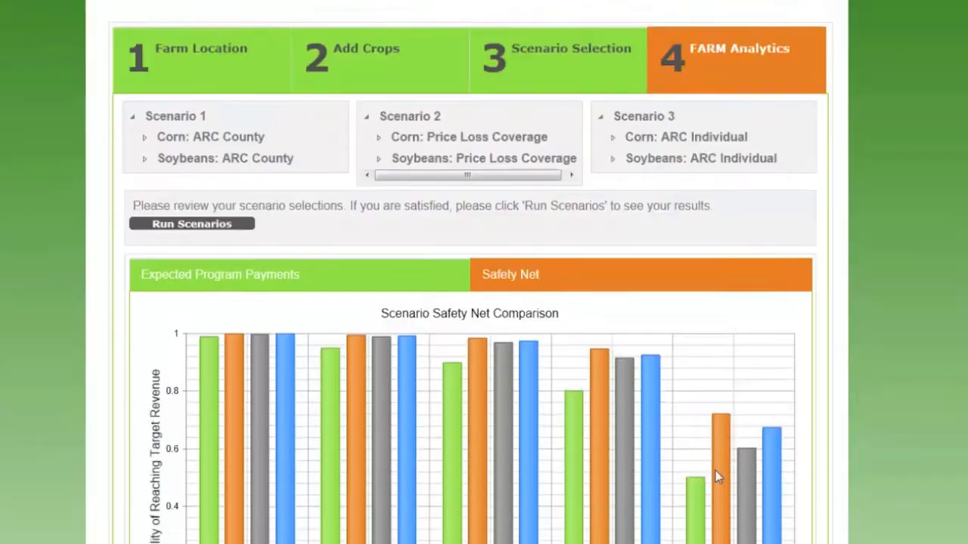